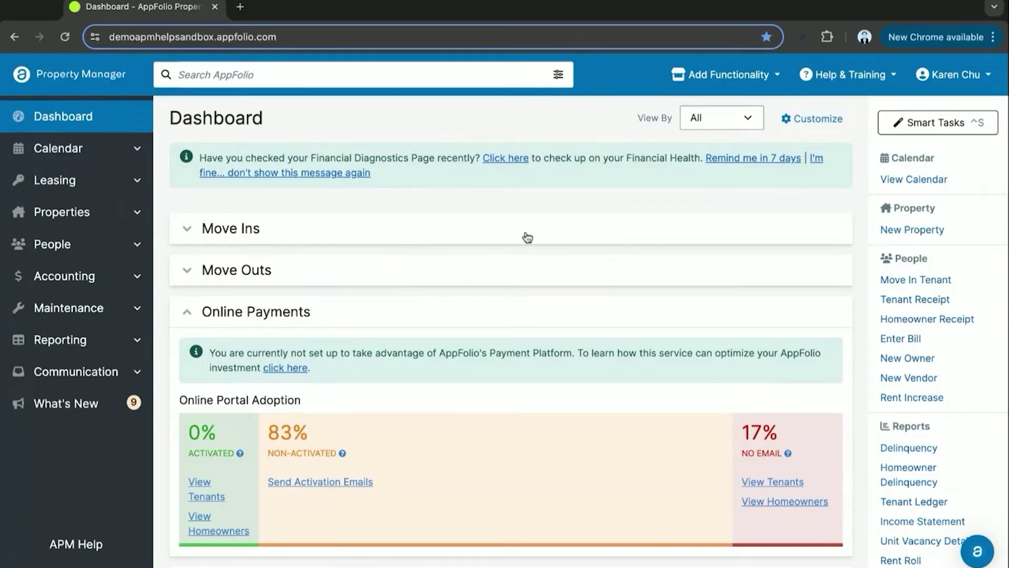
Look through the dashboard layout editor, then leave it without changes.
click(810, 121)
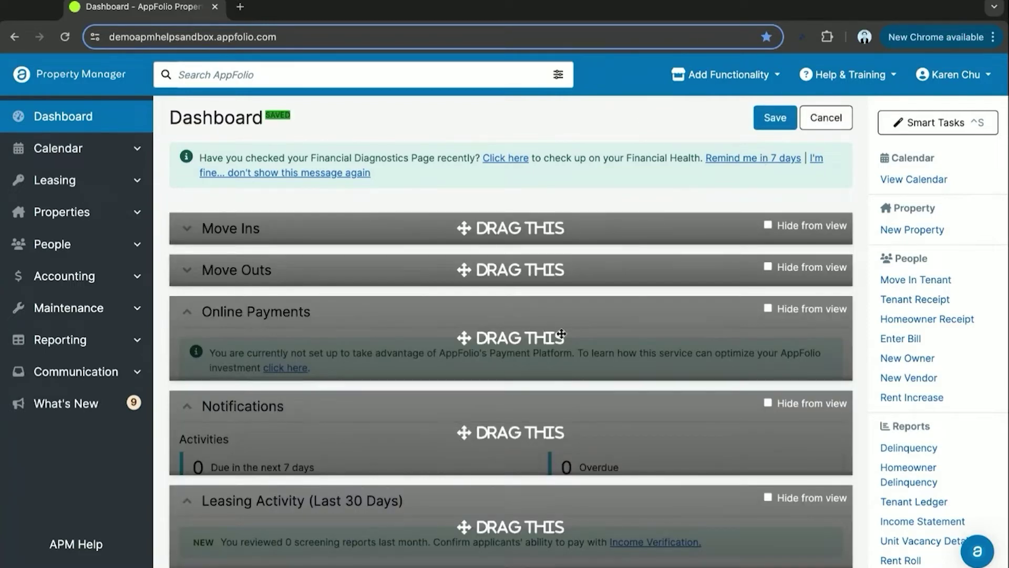
scroll(619, 303, down, 2)
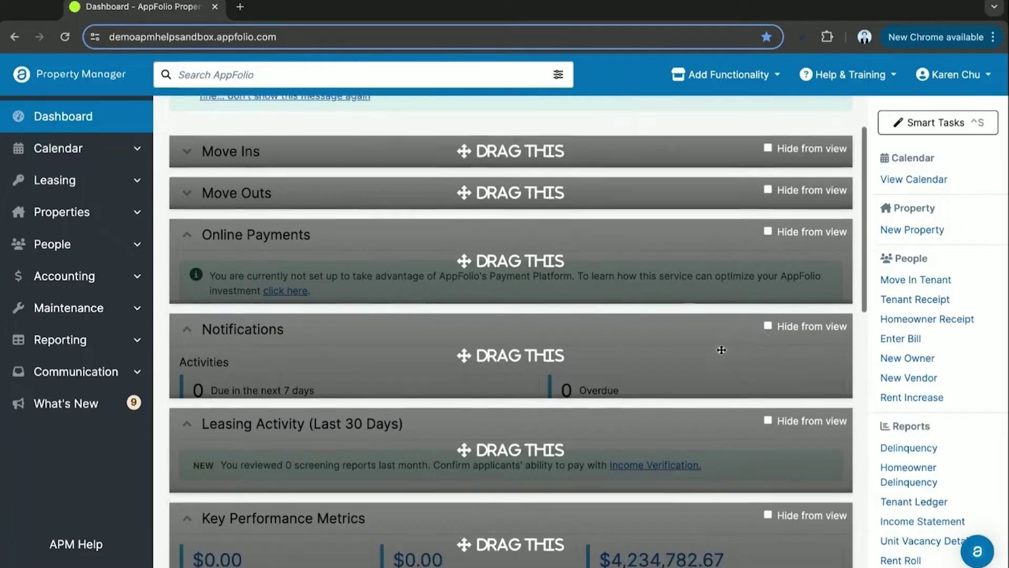
scroll(718, 349, down, 1)
scroll(721, 350, up, 3)
click(829, 115)
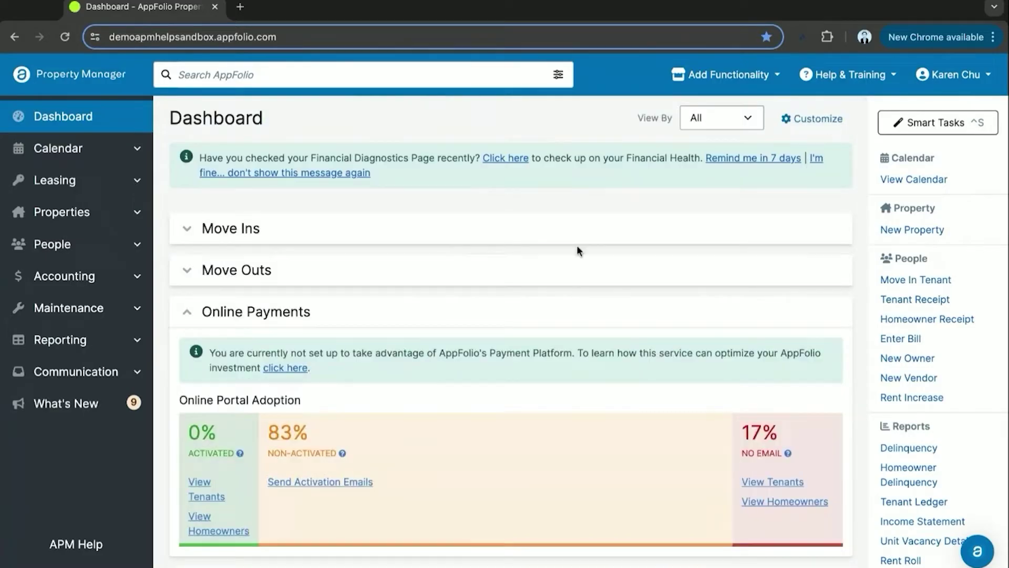
Hide the Online Payments section, save the dashboard layout, and reopen Customize.
scroll(622, 300, down, 2)
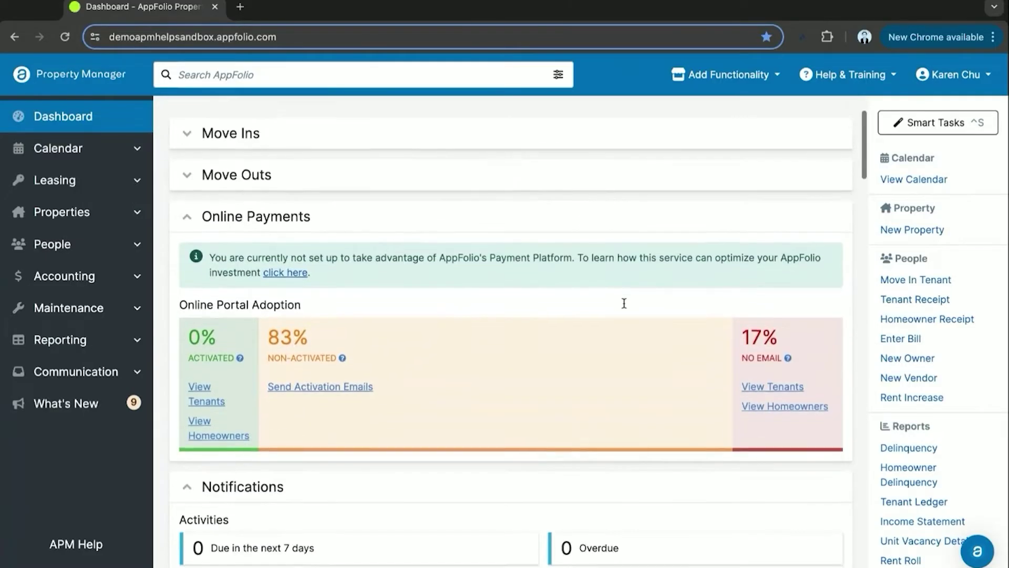
scroll(623, 302, down, 4)
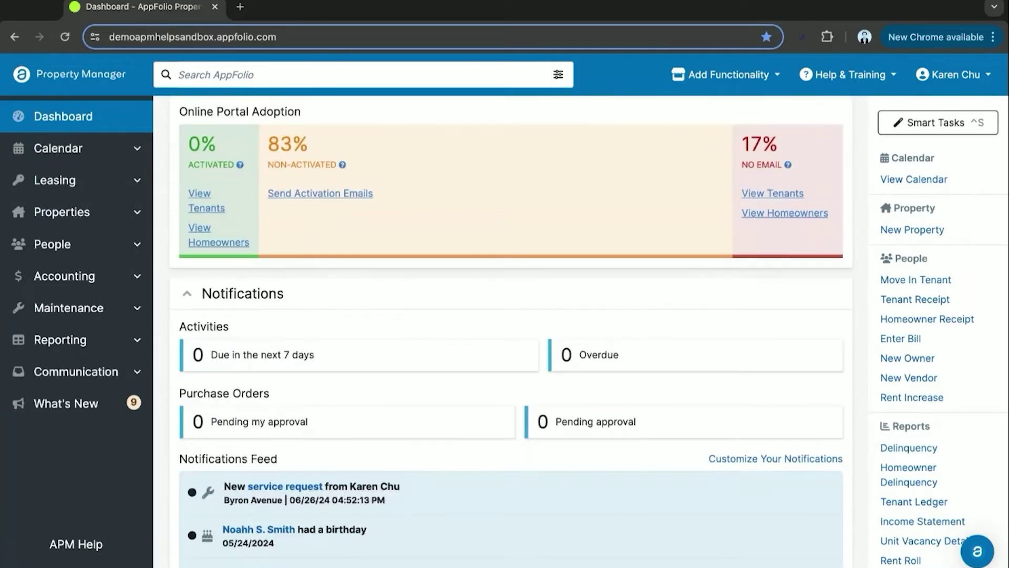
scroll(624, 302, down, 1)
scroll(624, 303, up, 6)
click(820, 116)
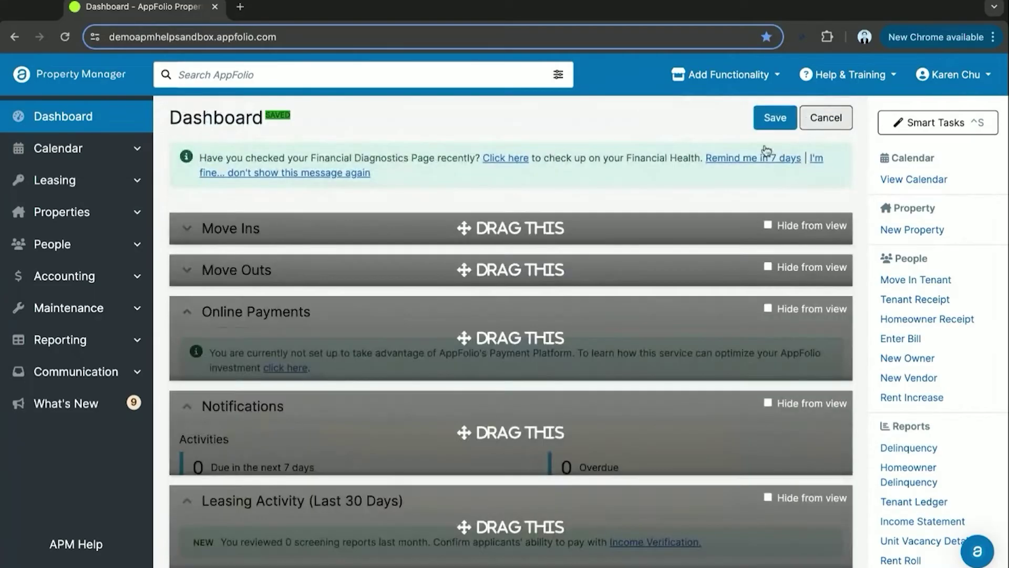
click(768, 308)
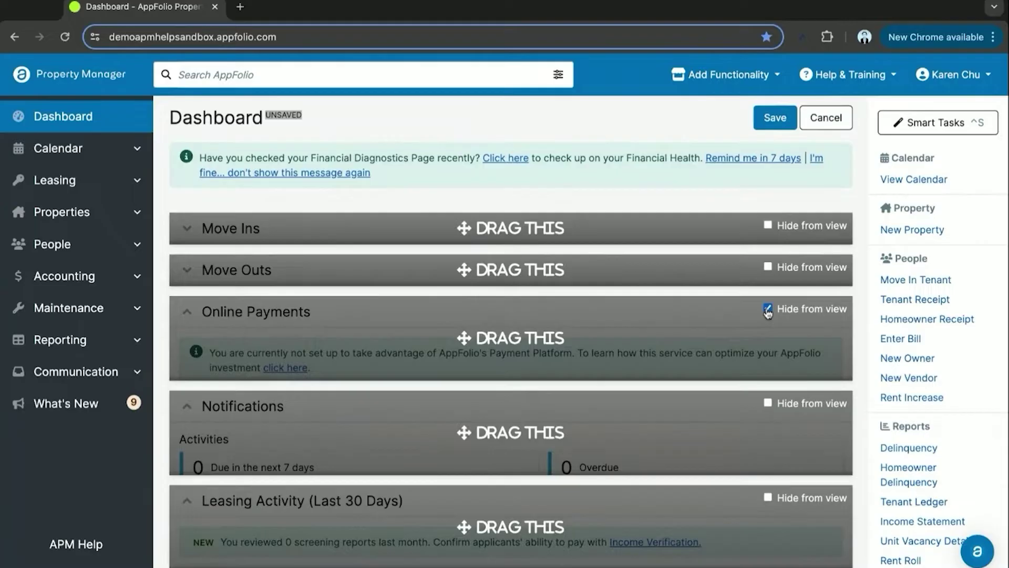
click(774, 118)
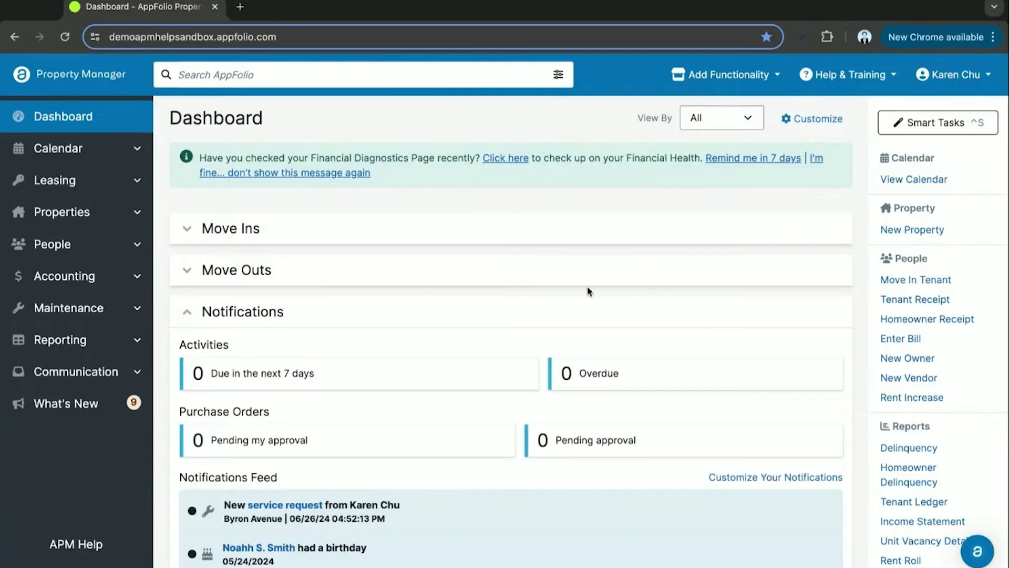
click(812, 125)
click(812, 124)
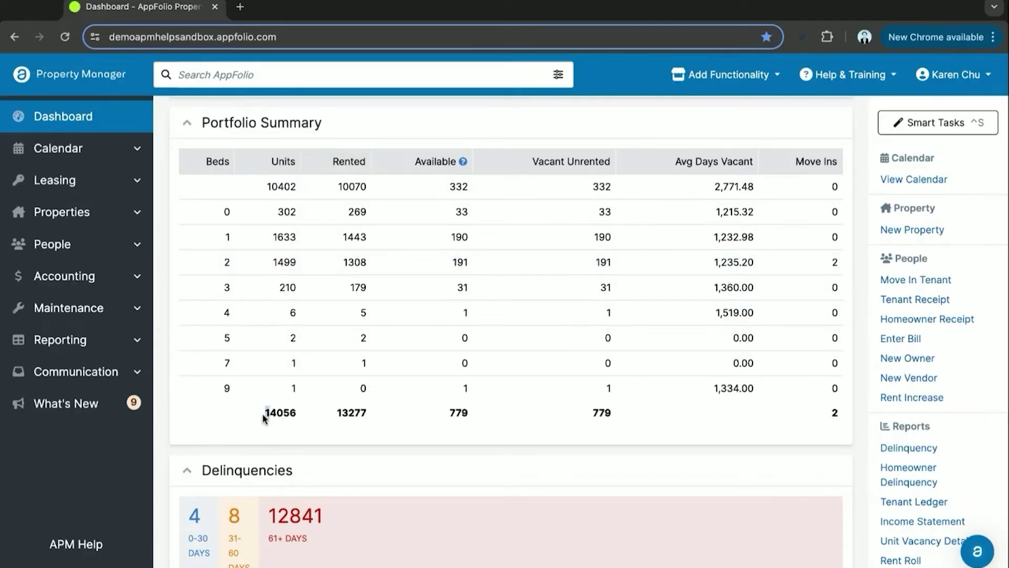
drag(266, 413, 297, 414)
click(311, 449)
scroll(169, 332, up, 10)
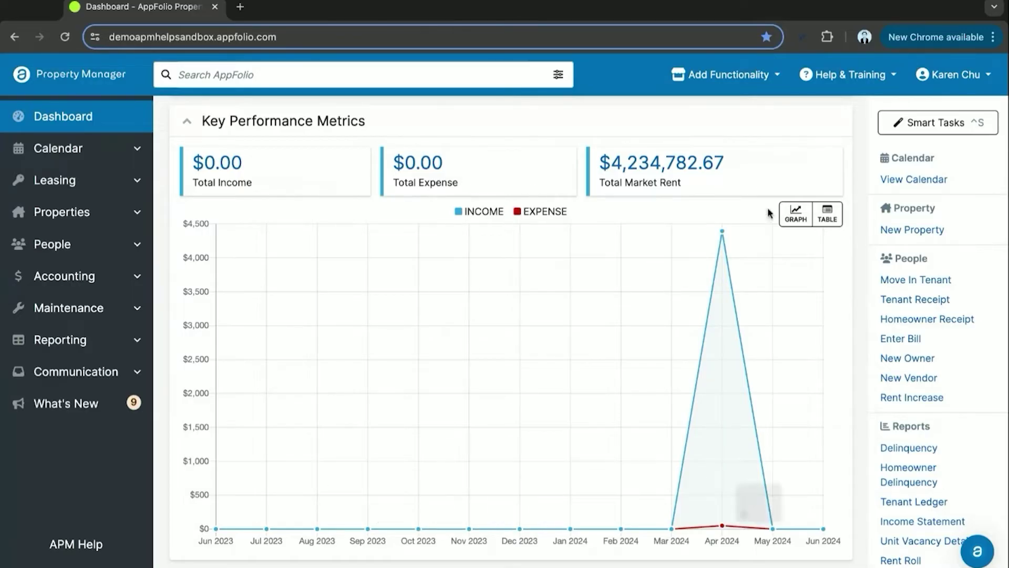
click(797, 225)
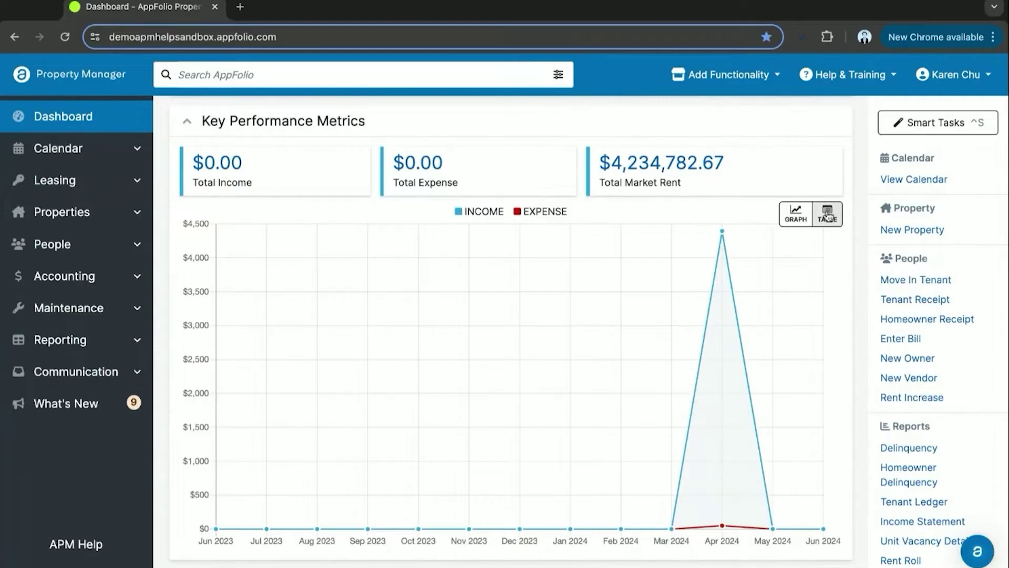
click(813, 210)
scroll(599, 294, down, 2)
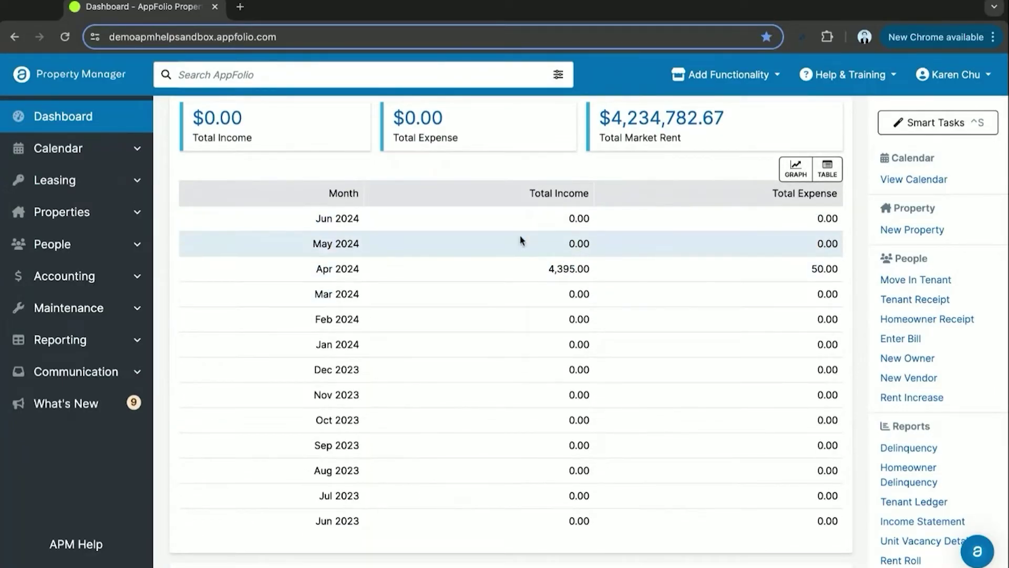
scroll(683, 236, up, 2)
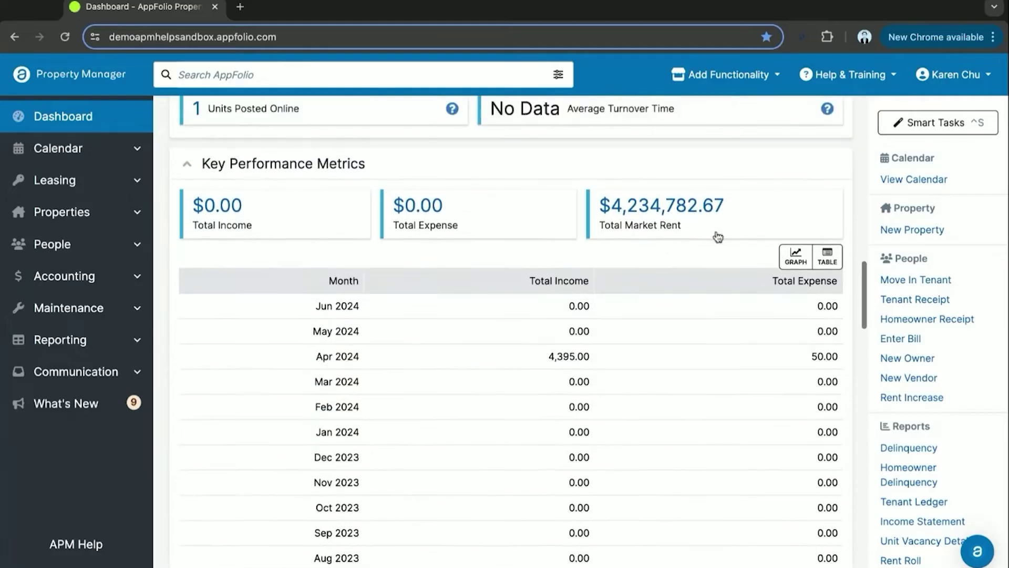
click(796, 256)
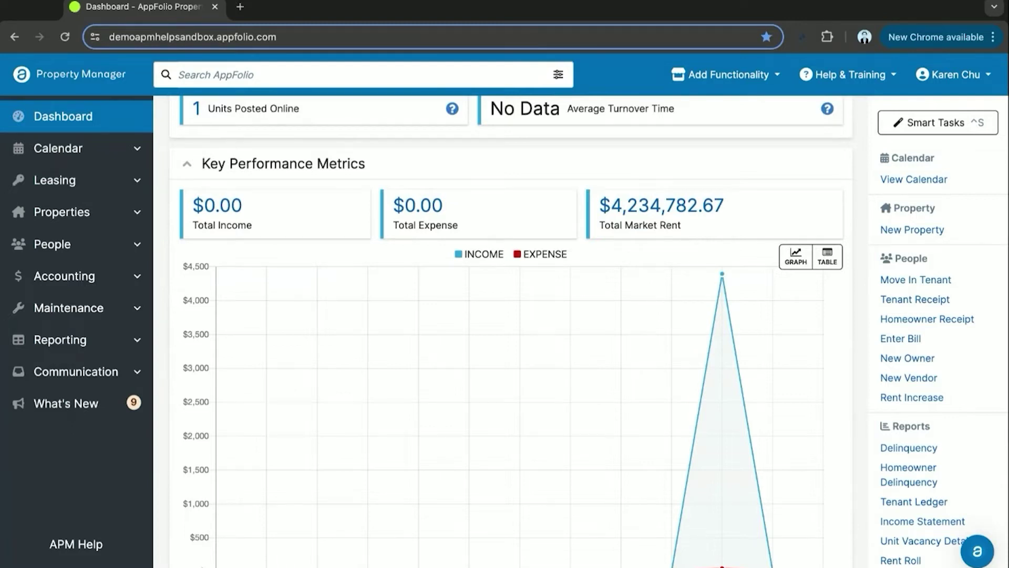
scroll(591, 147, down, 10)
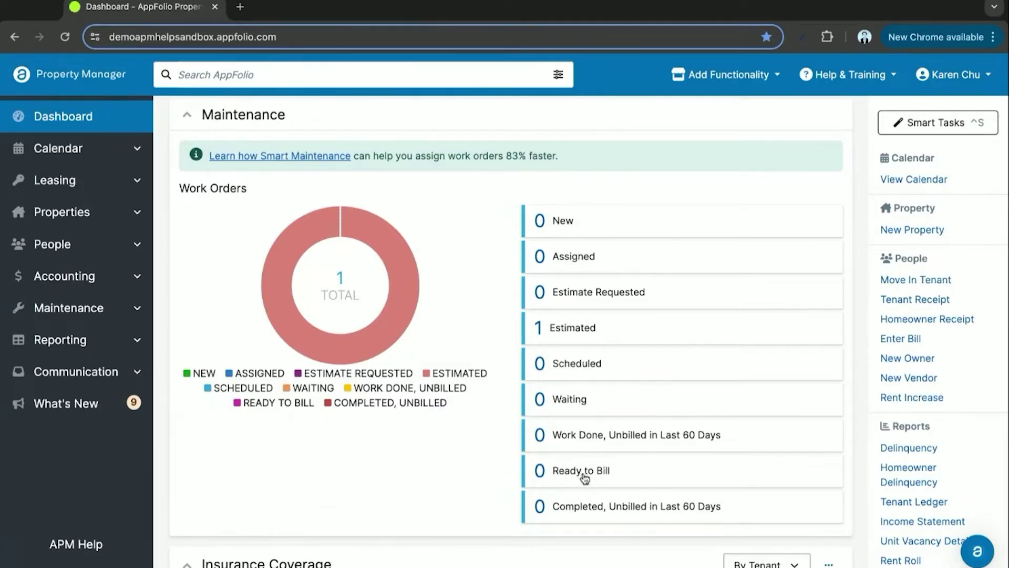
scroll(575, 498, down, 1)
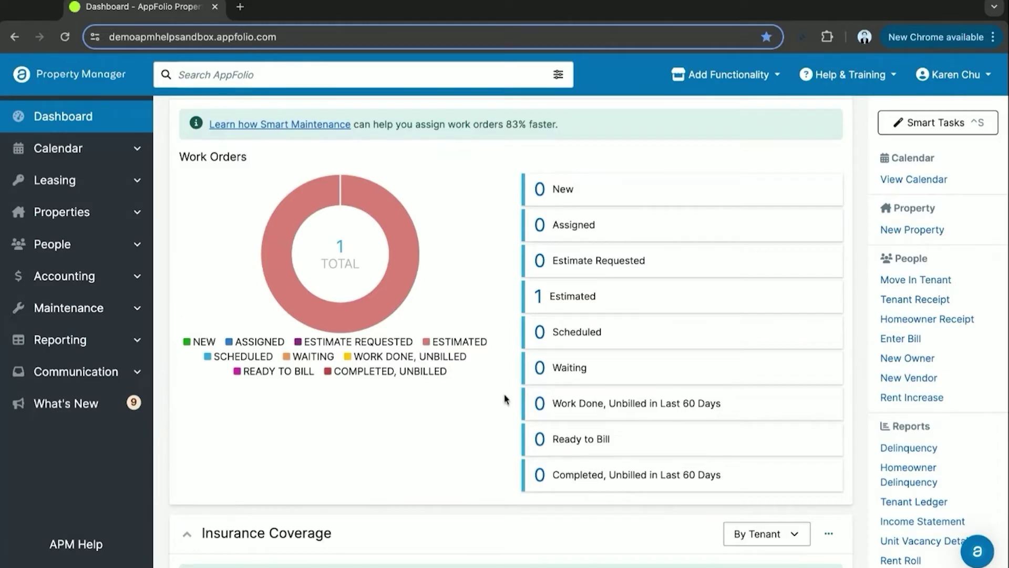
scroll(505, 391, down, 10)
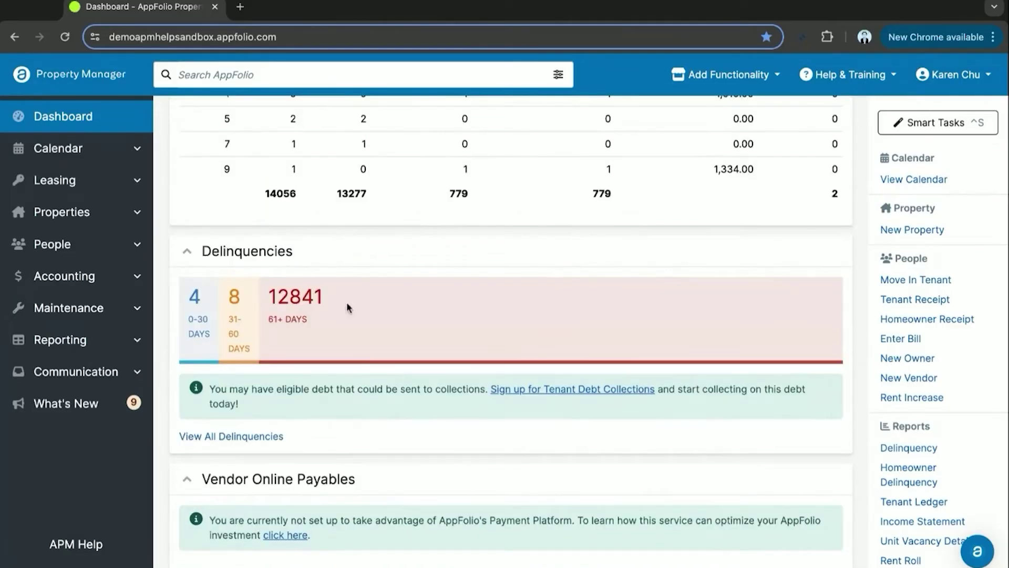
scroll(400, 281, down, 1)
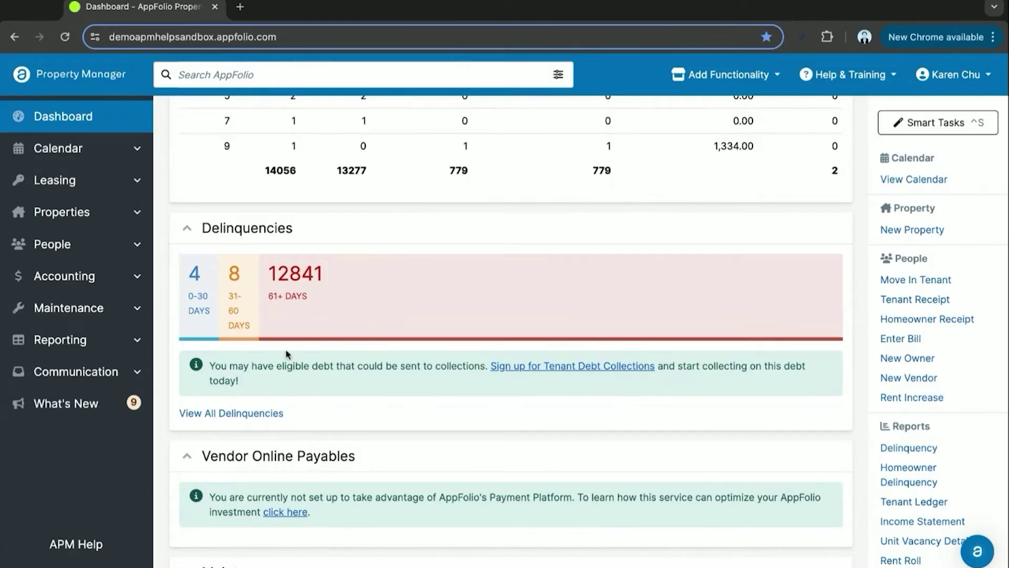
Open View All Delinquencies in a new tab, then switch back to the Dashboard tab.
click(257, 414)
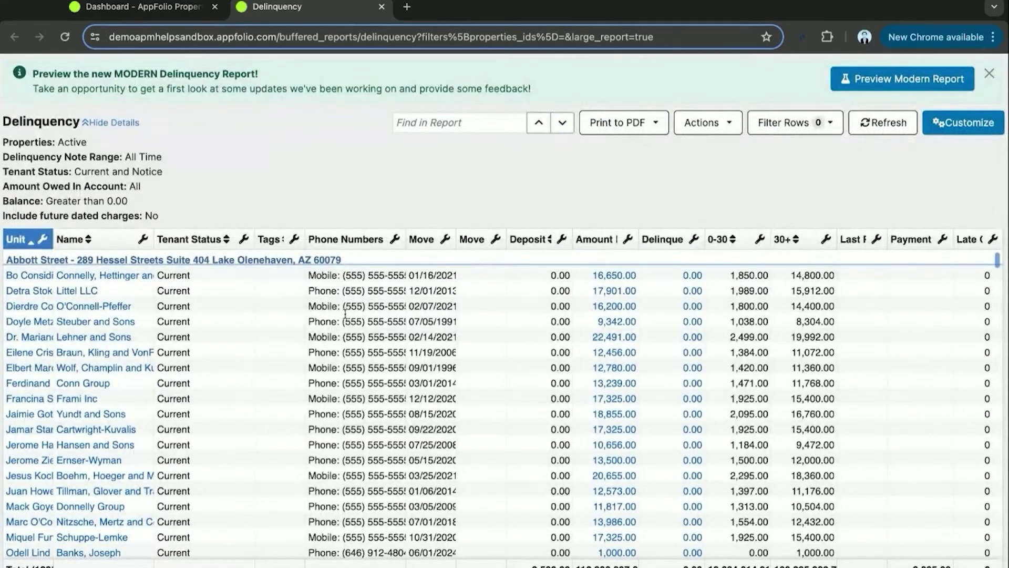
key(ctrl+shift+Tab)
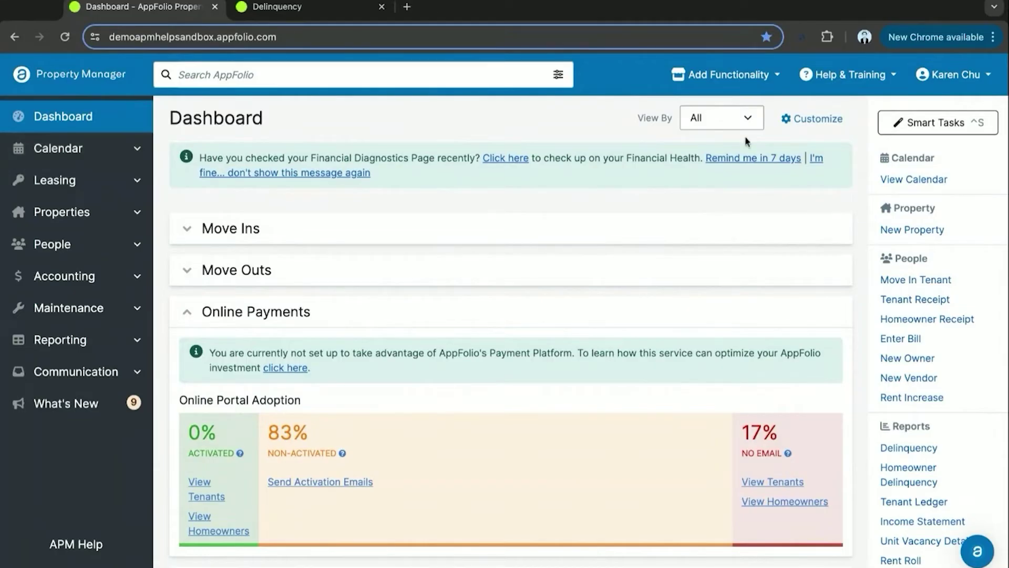
Check the Property Calendar, then return to the Dashboard and expand the Properties section.
click(920, 186)
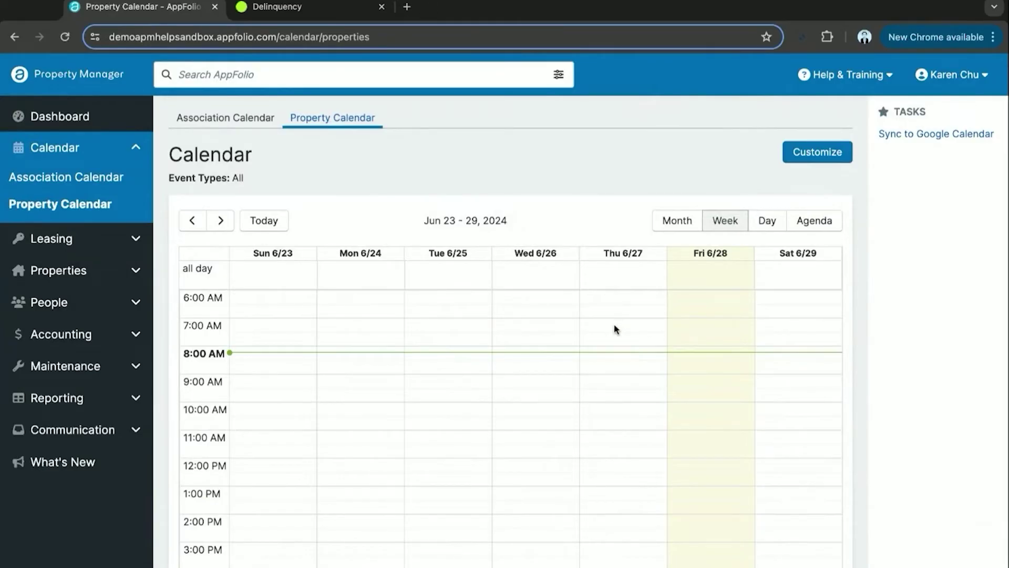
scroll(578, 199, down, 1)
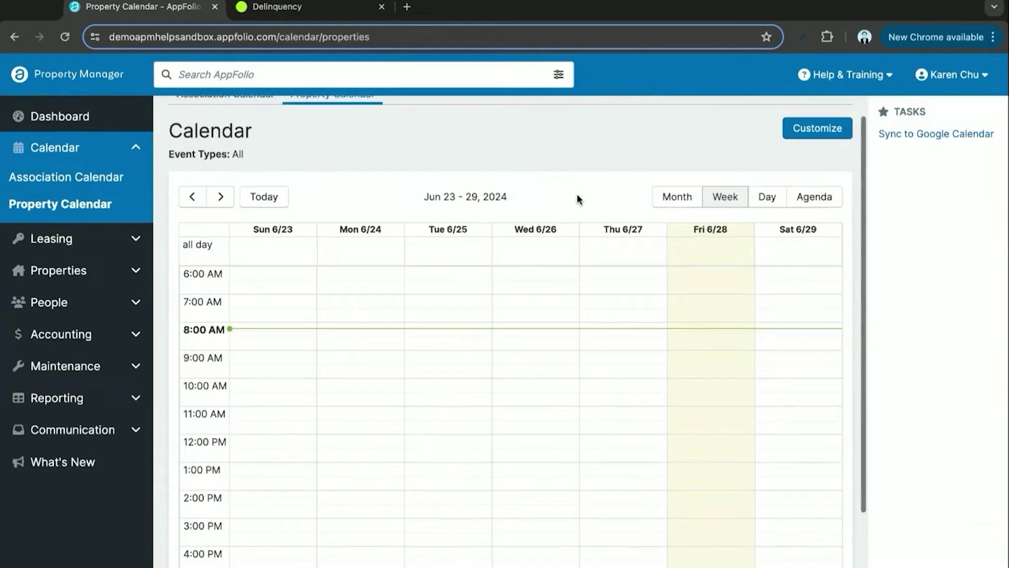
scroll(576, 199, up, 1)
click(63, 117)
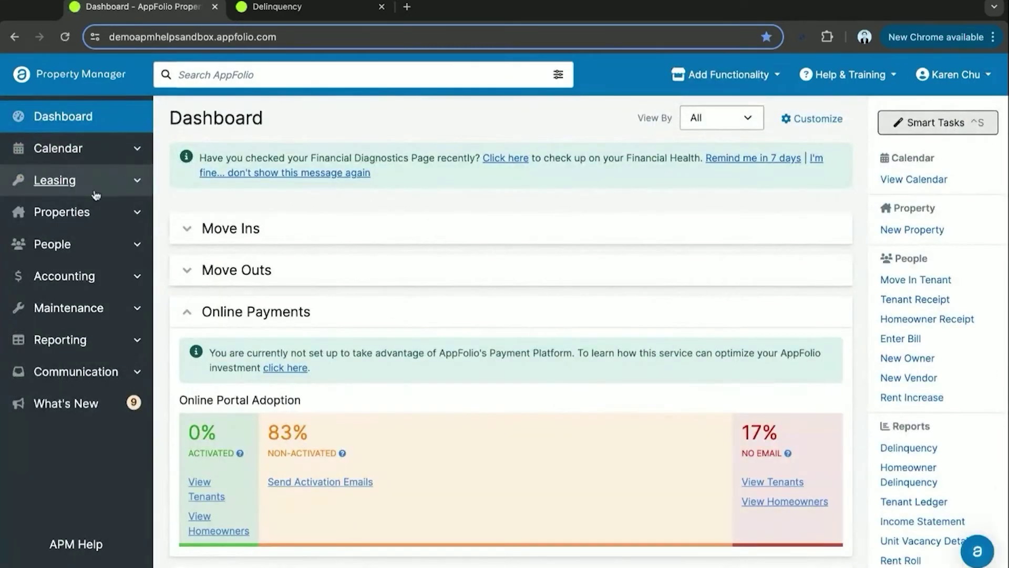
click(94, 213)
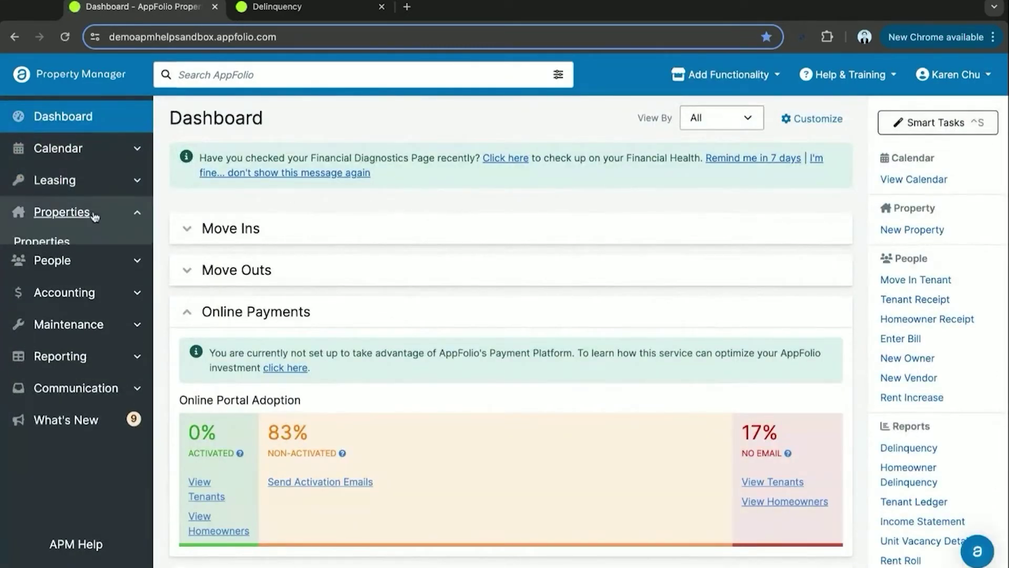
Open Abbott Street from the Properties list and add a new activity under Upcoming Activities.
click(65, 246)
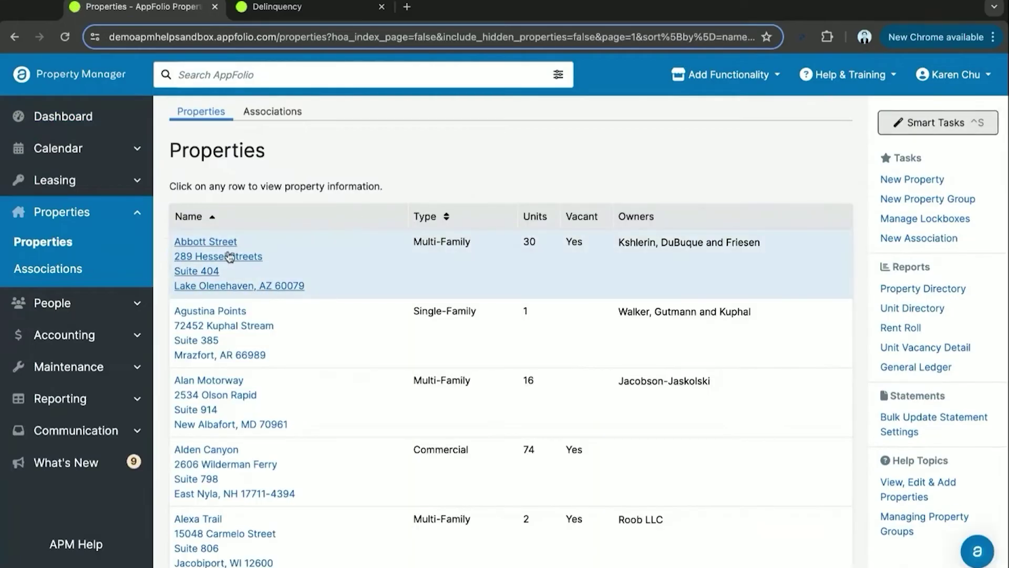
click(336, 232)
scroll(493, 196, down, 8)
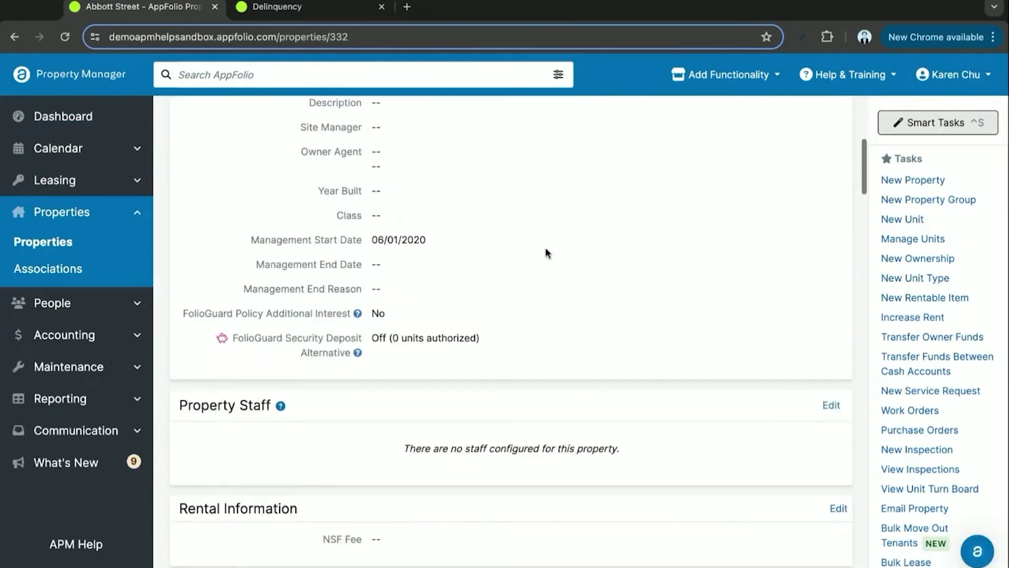
scroll(545, 253, up, 6)
scroll(624, 225, up, 1)
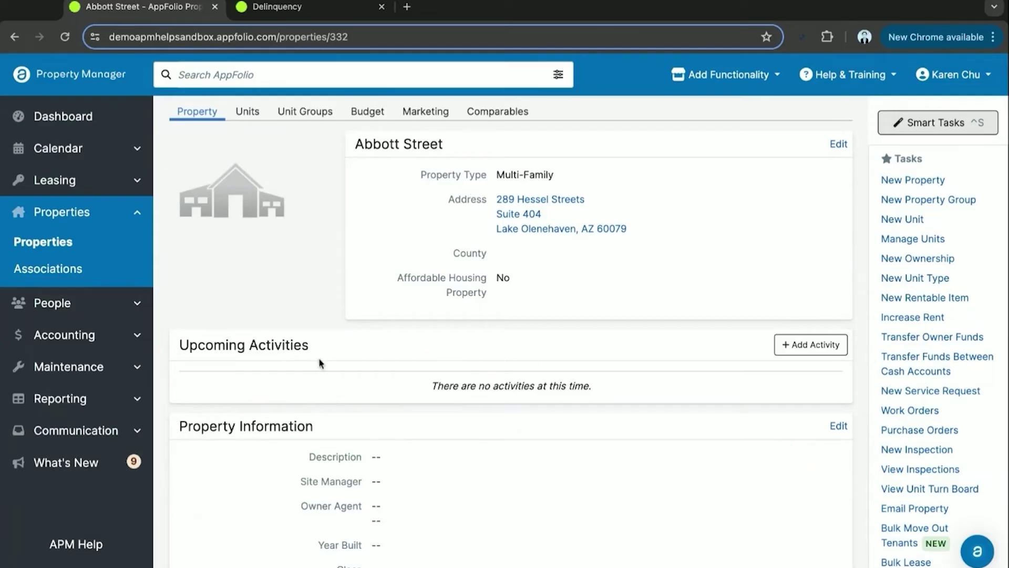
click(815, 346)
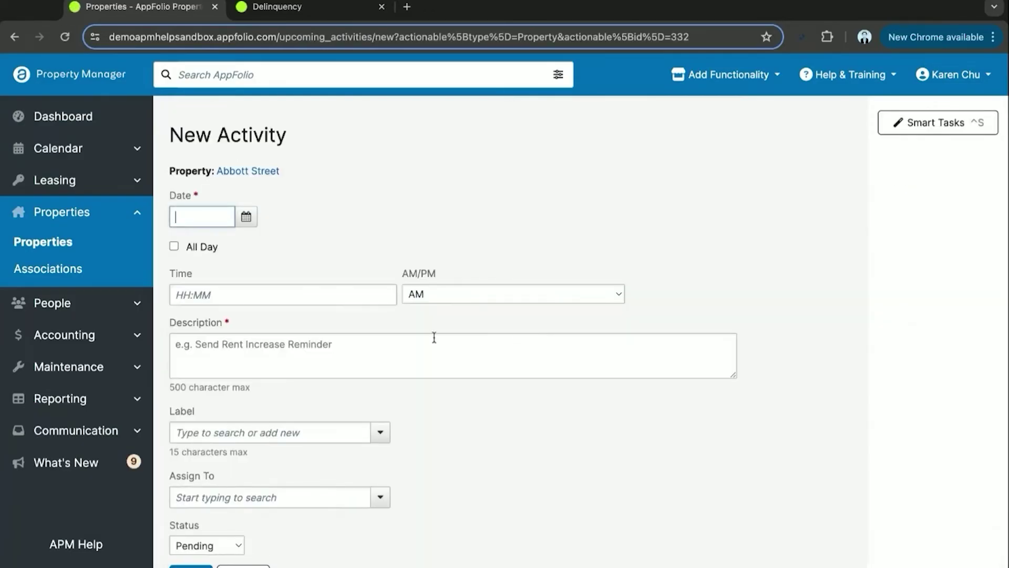
Set the activity to 06/28/2024 at 9:00 with description 'Rent Rent Roll Review'.
click(331, 376)
click(294, 290)
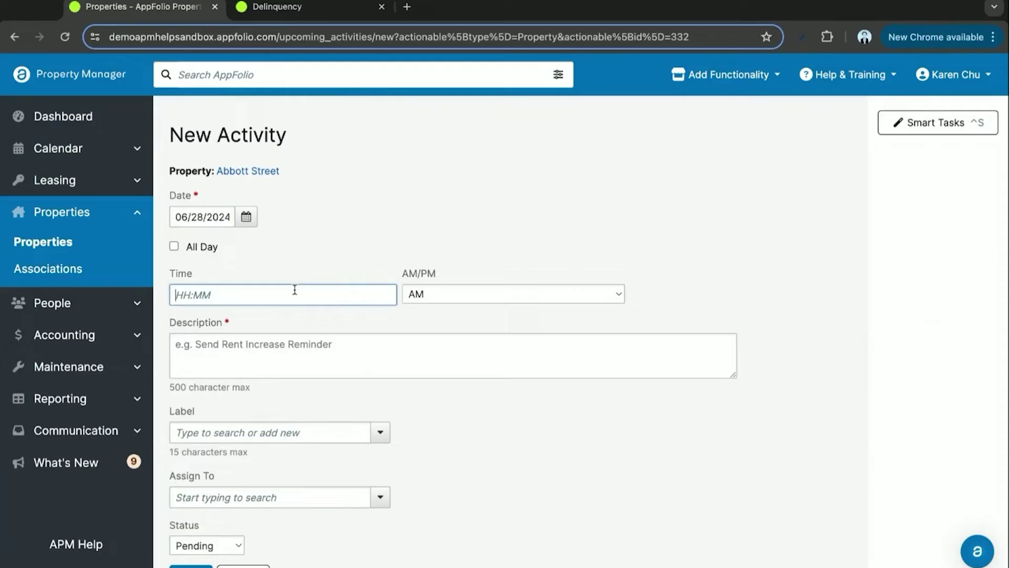
text(9:00)
click(332, 358)
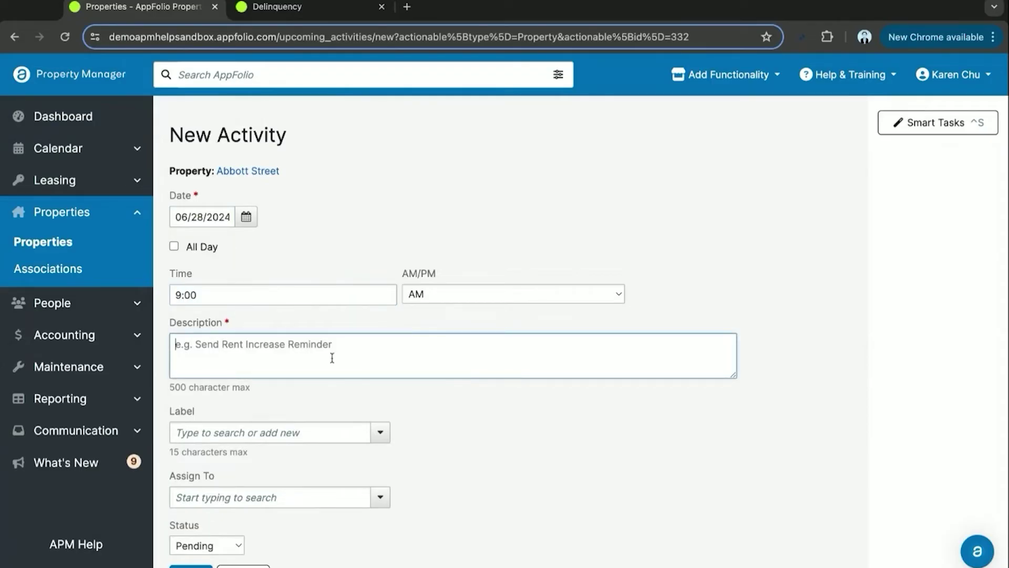
text(Rent Rent )
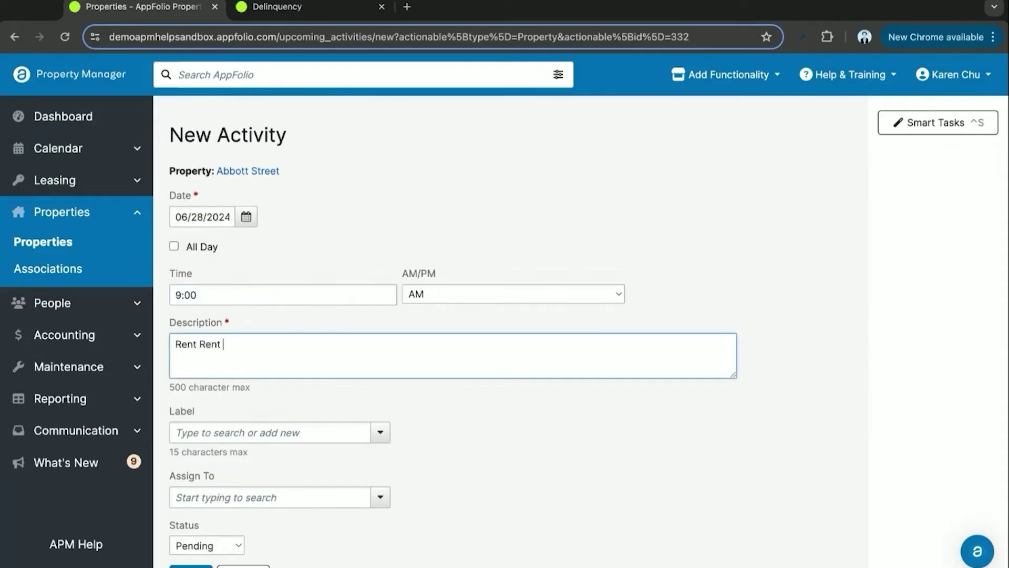
text(Roll Review)
click(457, 428)
Leave the activity's label empty.
scroll(279, 419, down, 1)
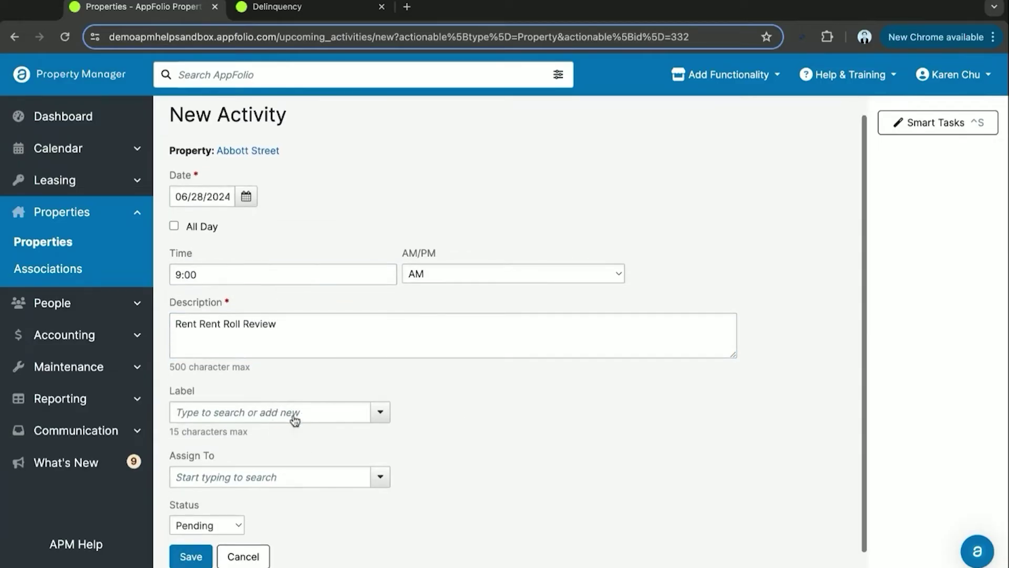
click(294, 416)
text(f)
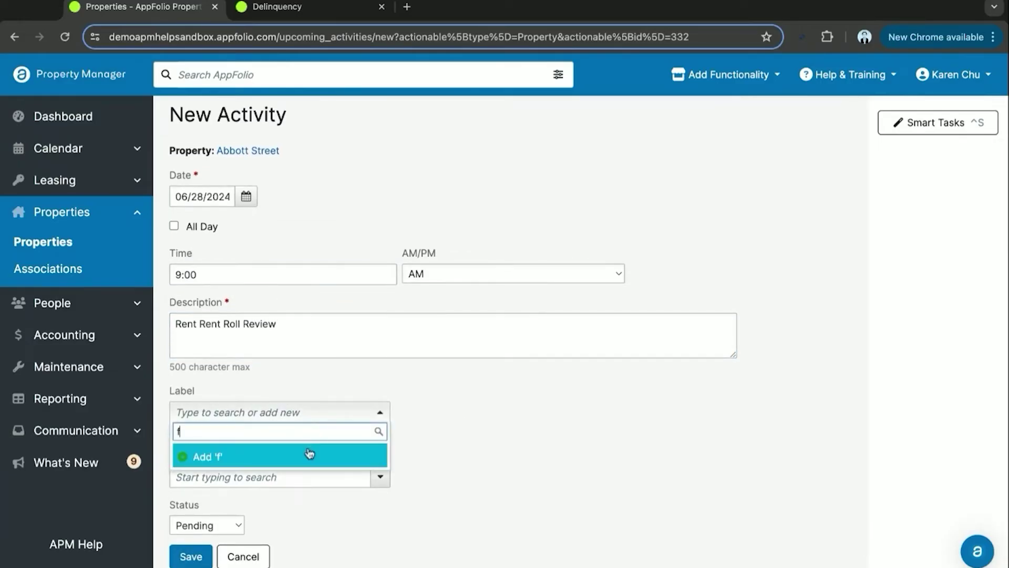
key(BackSpace)
click(435, 415)
Assign the activity to a team member, set Status to Queued, and save it.
scroll(435, 416, down, 1)
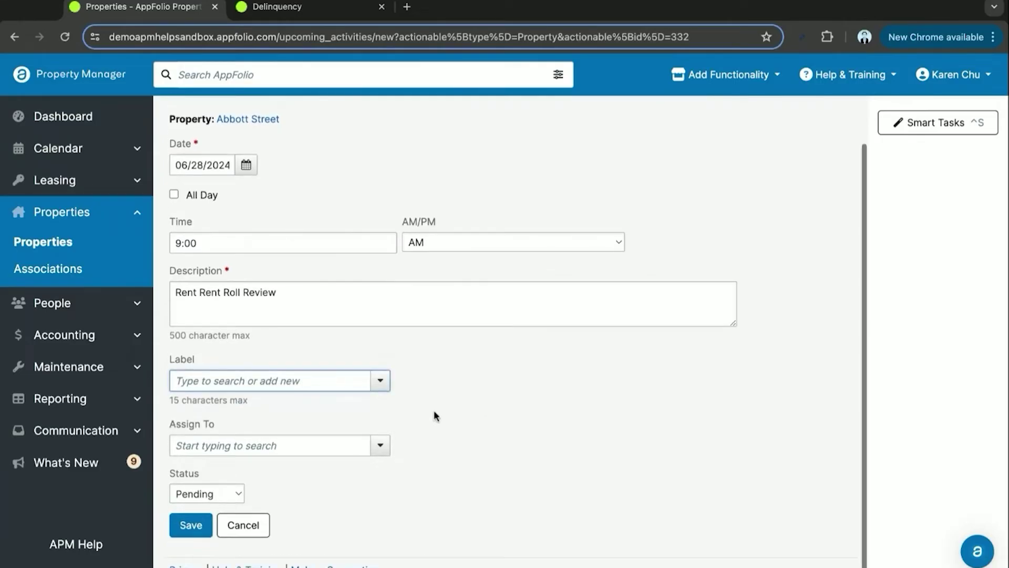
click(296, 454)
scroll(300, 400, down, 1)
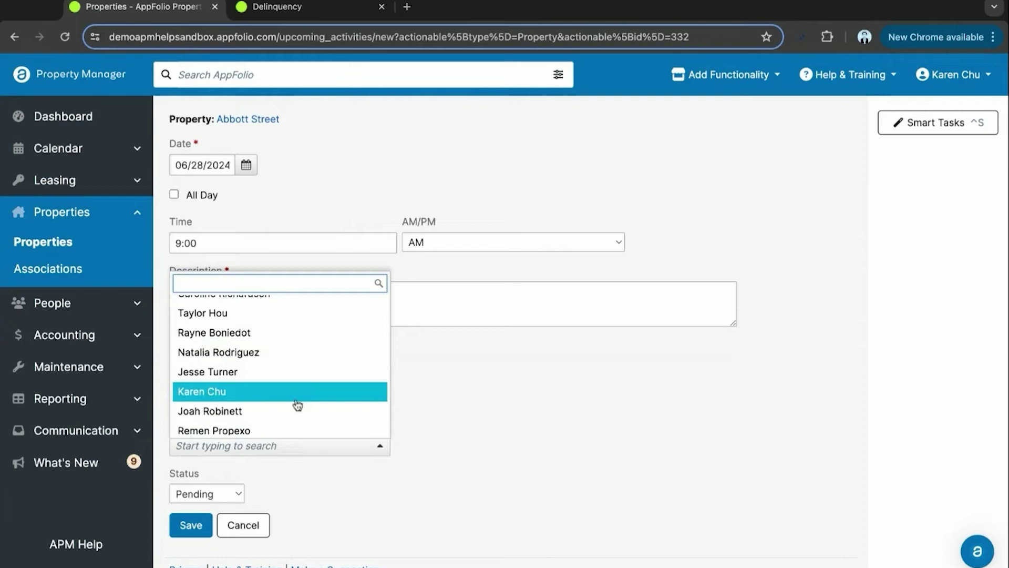
click(294, 411)
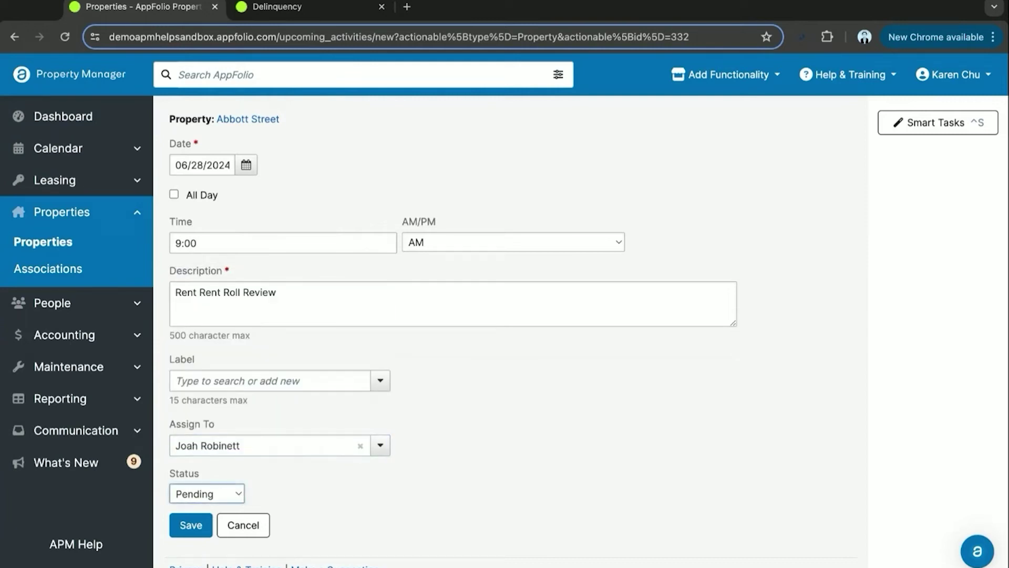
click(240, 494)
click(210, 511)
click(191, 525)
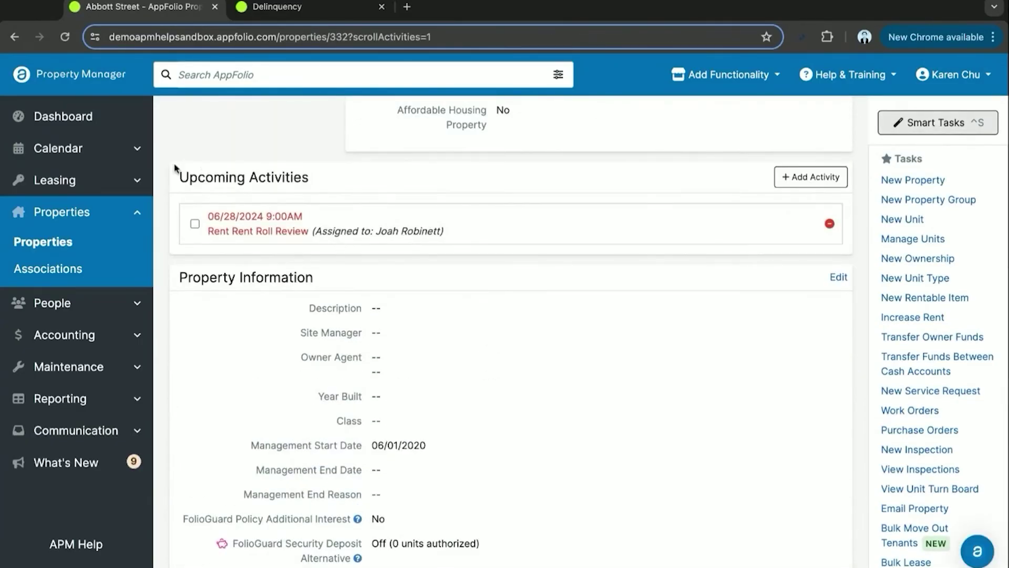
Check that the 09:00 activity shows on Friday 6/28 in the Property Calendar, then return to the Dashboard.
click(83, 123)
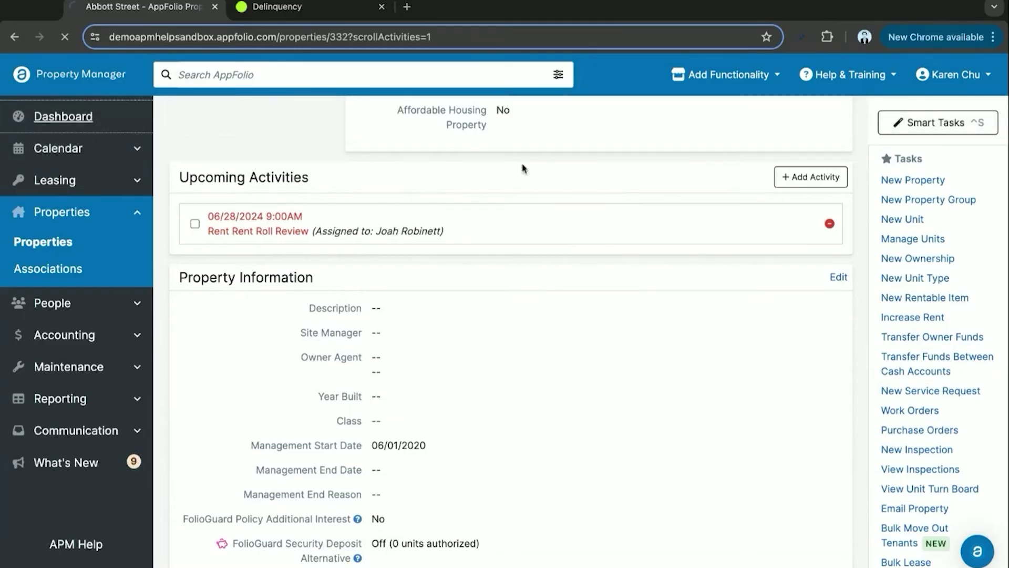
click(897, 180)
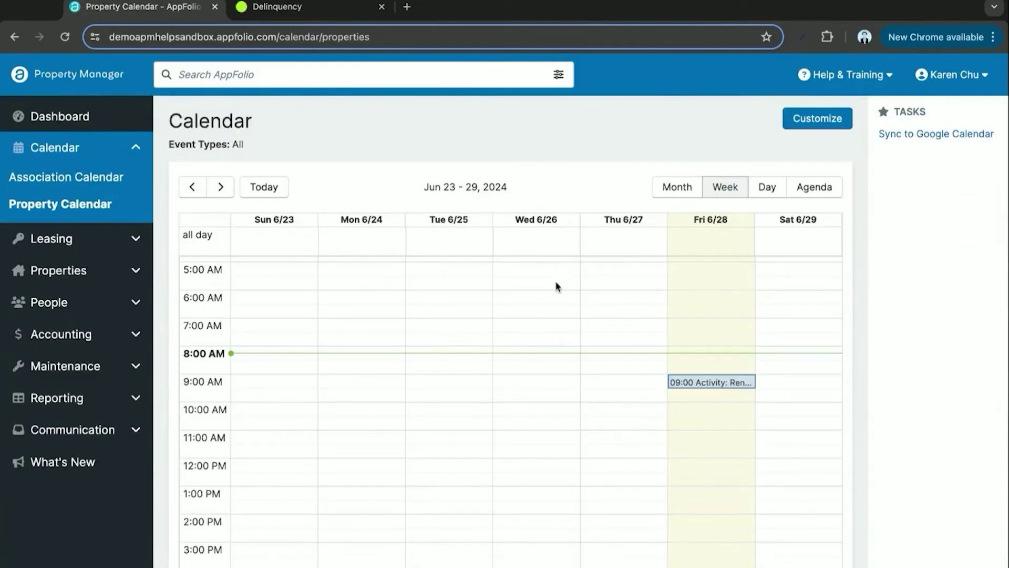
click(96, 117)
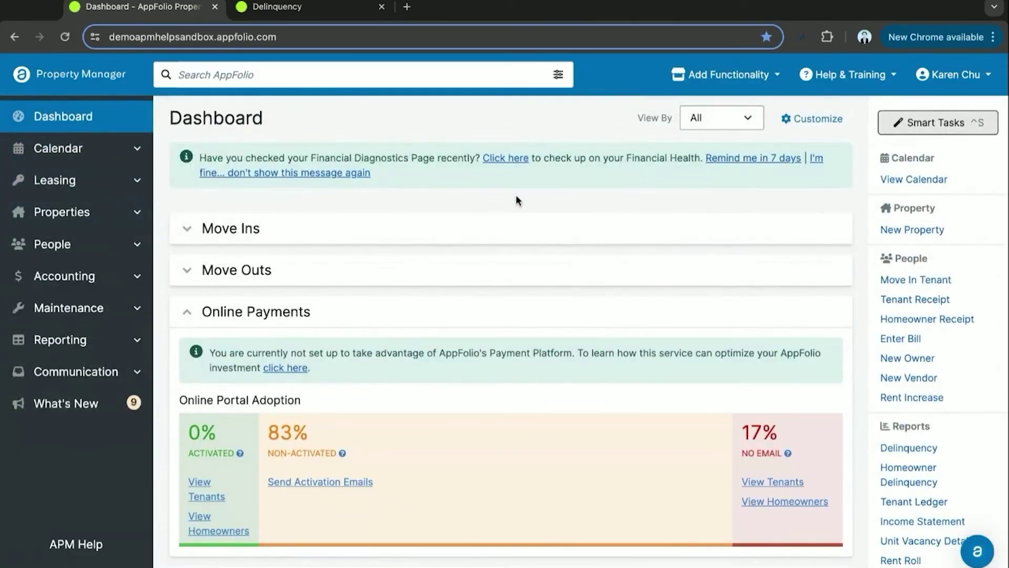
scroll(432, 324, down, 10)
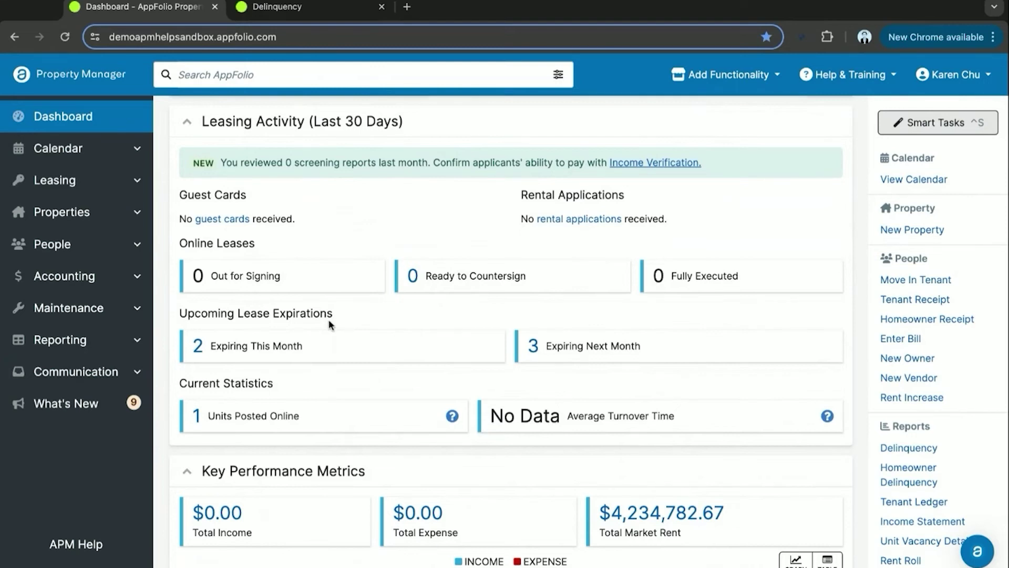
scroll(329, 319, down, 1)
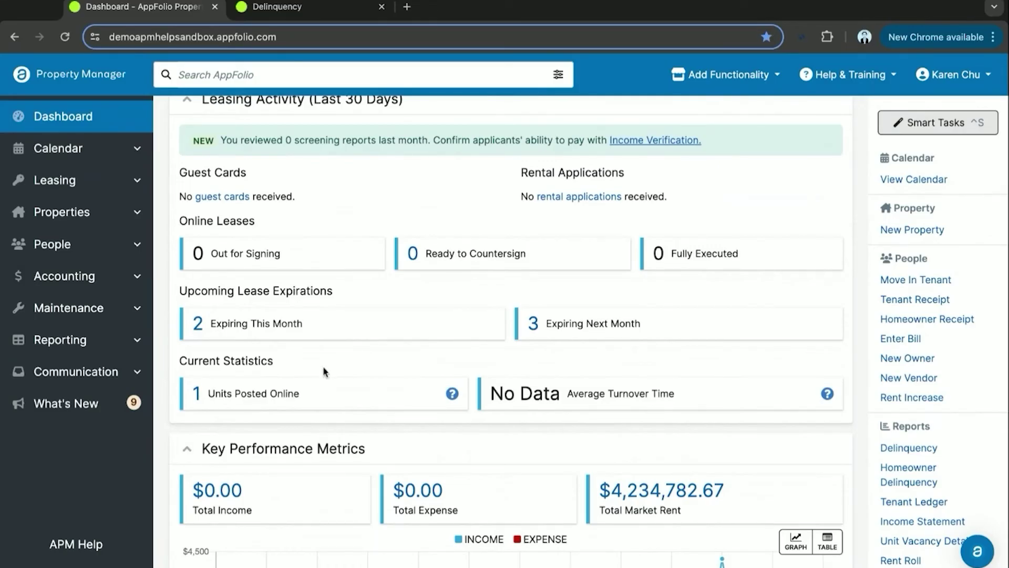
scroll(323, 369, down, 1)
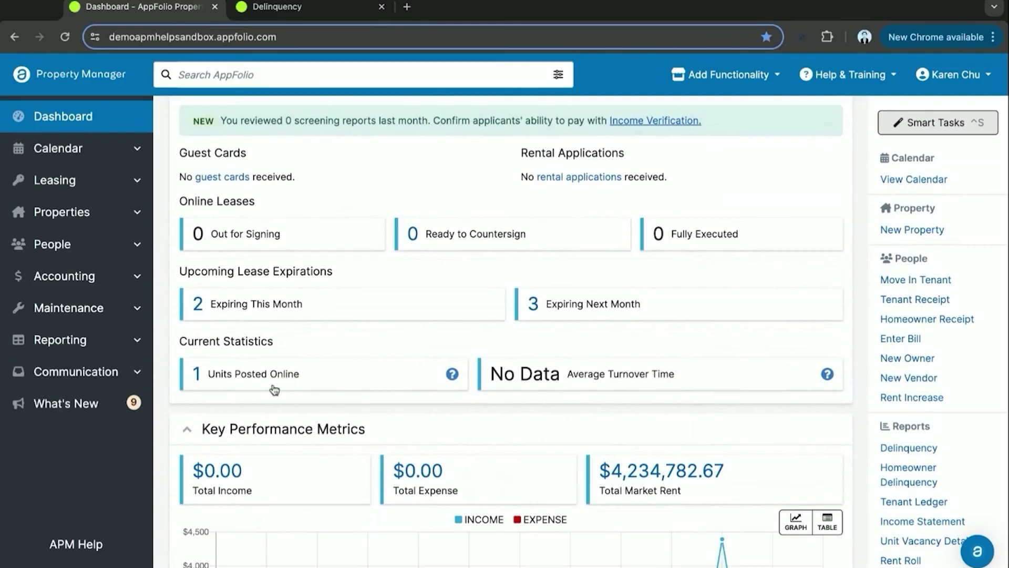